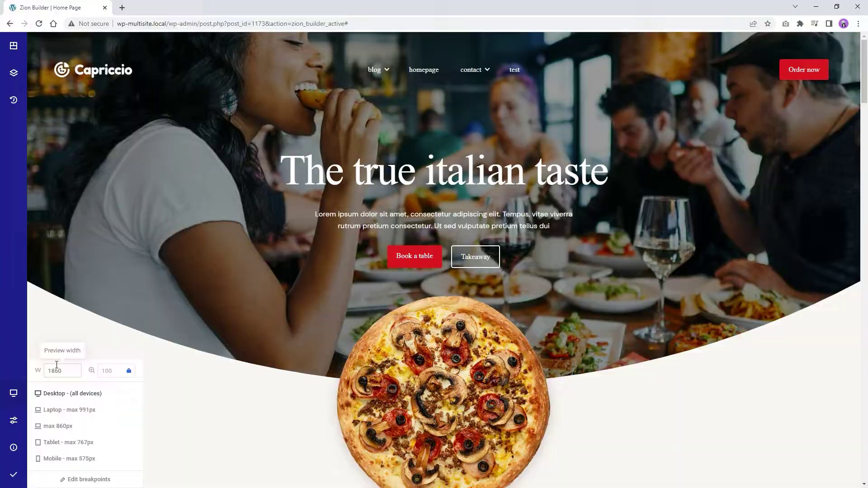
Capture a region screenshot of the hero text and buttons
key(Print)
drag(28, 216, 866, 316)
key(ctrl+c)
Preview laptop width and return to desktop; switch auto-scaling off to 60 percent, then back on
click(60, 412)
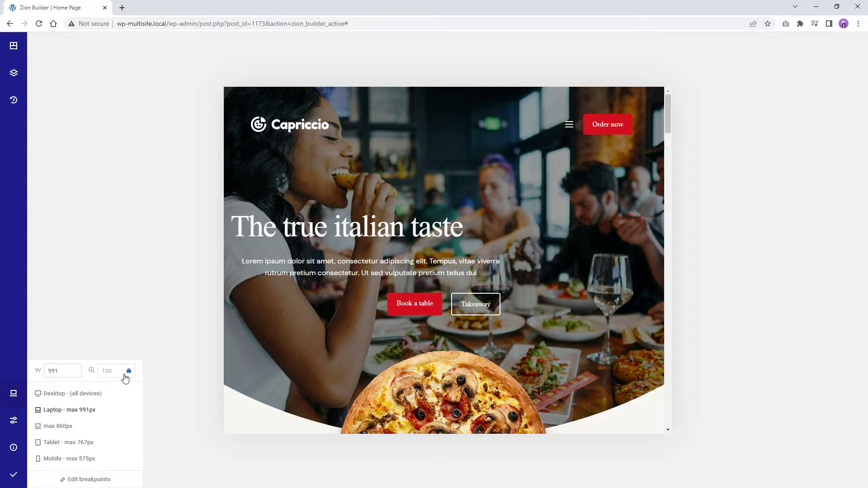
click(61, 394)
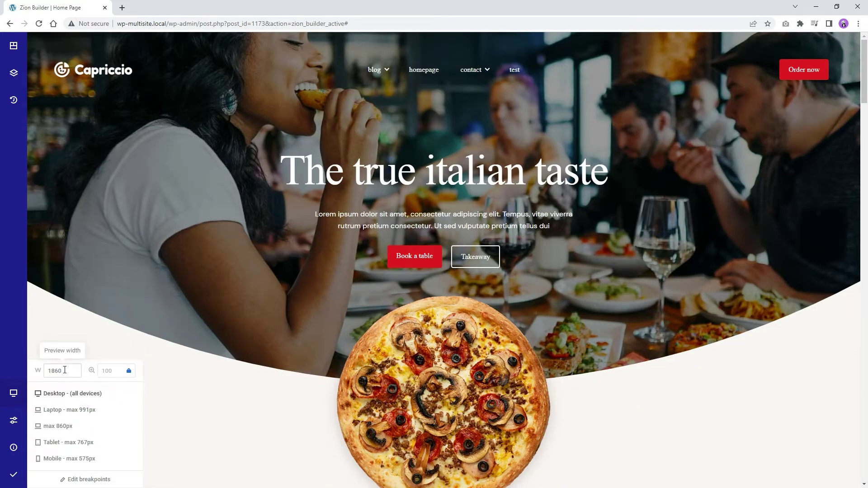
click(129, 371)
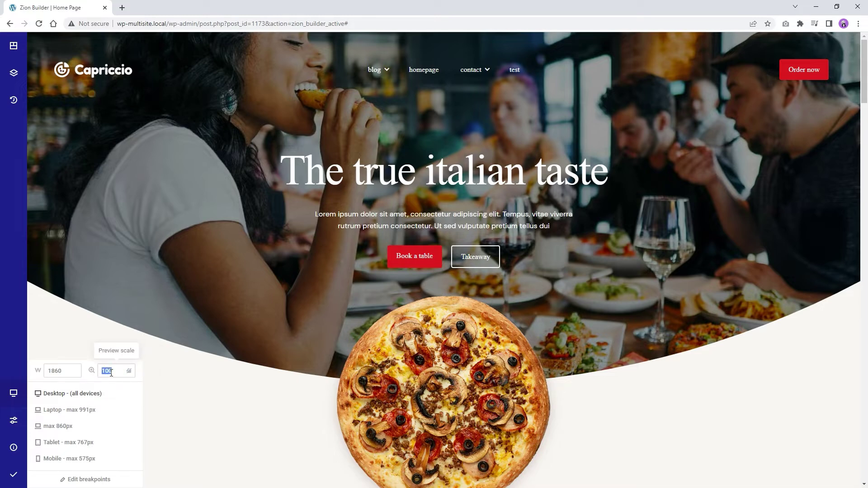
key(Return)
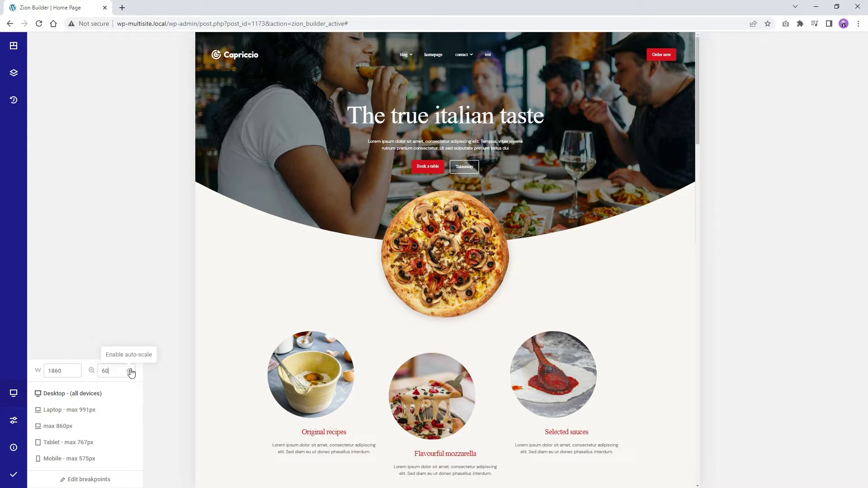
click(130, 372)
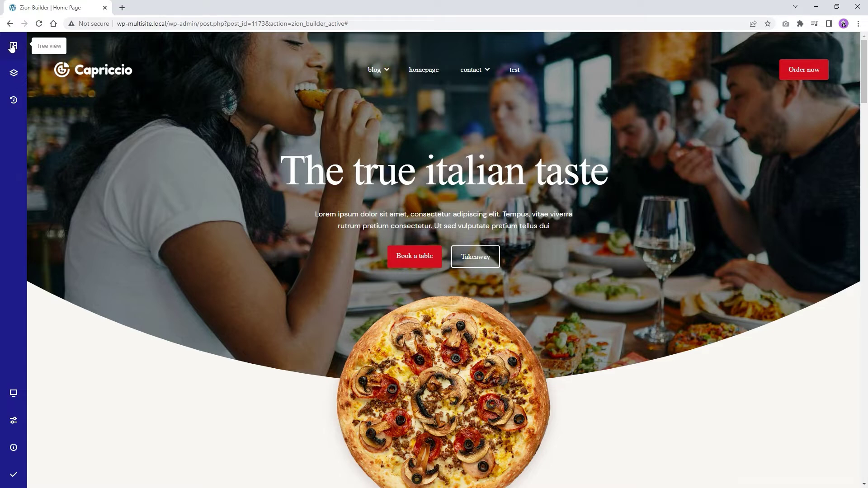
Show the page tree and set the preview to 100 percent scale
click(13, 47)
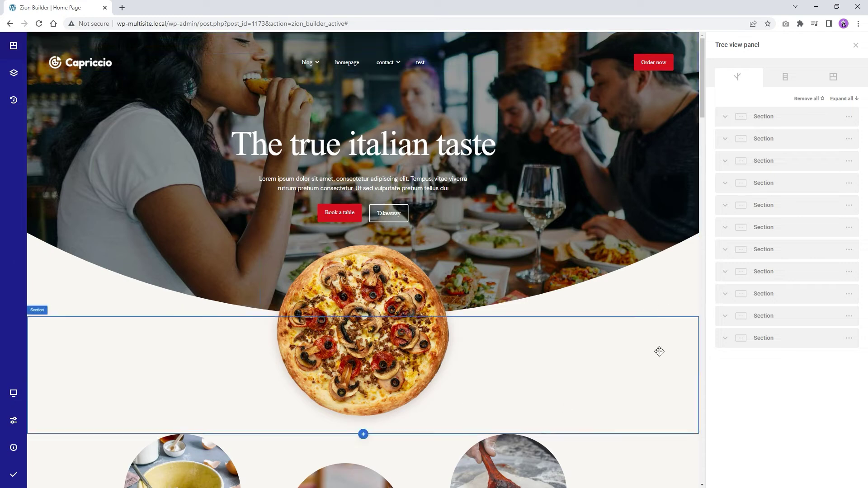
mouse_move(12, 397)
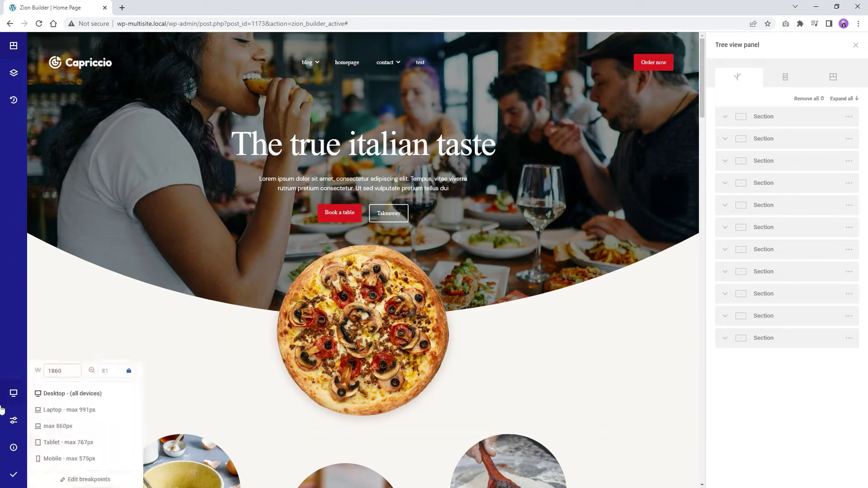
click(129, 373)
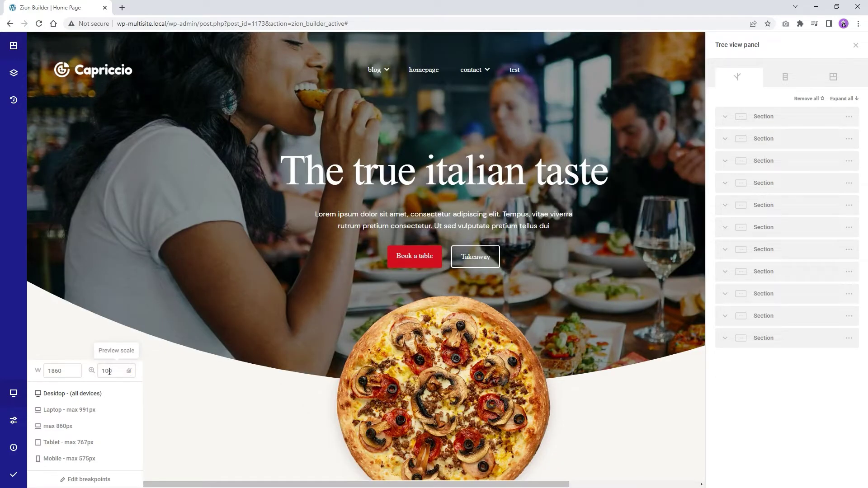
drag(158, 483, 370, 487)
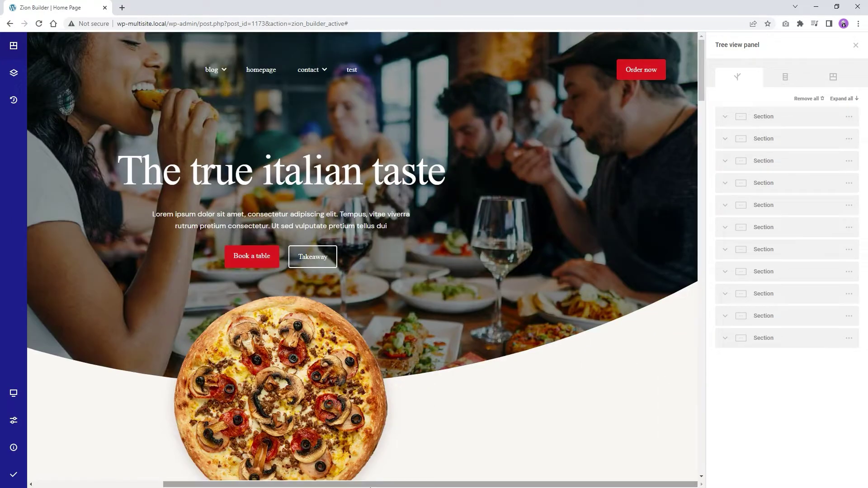
Open the hero heading's options and auto-scale the preview to fit
click(240, 174)
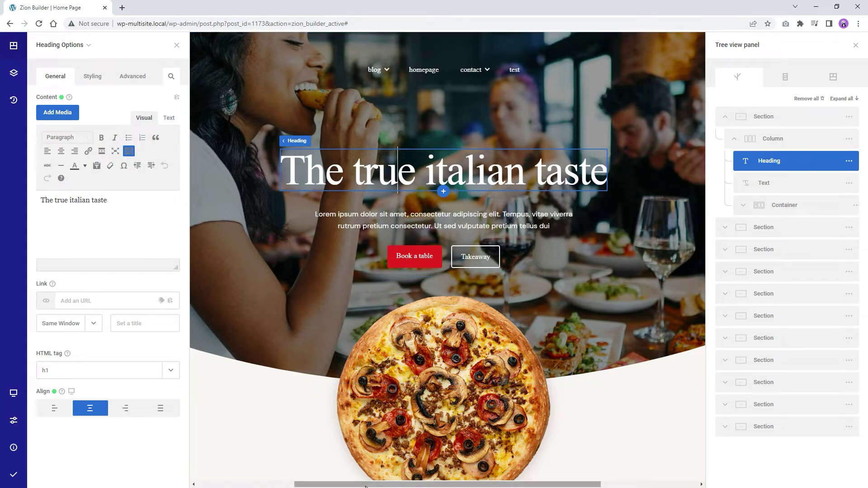
drag(366, 486, 169, 468)
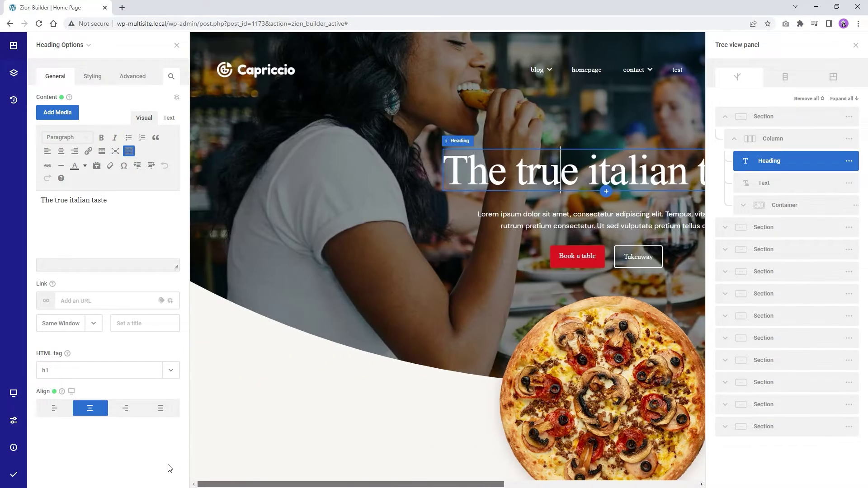
click(14, 393)
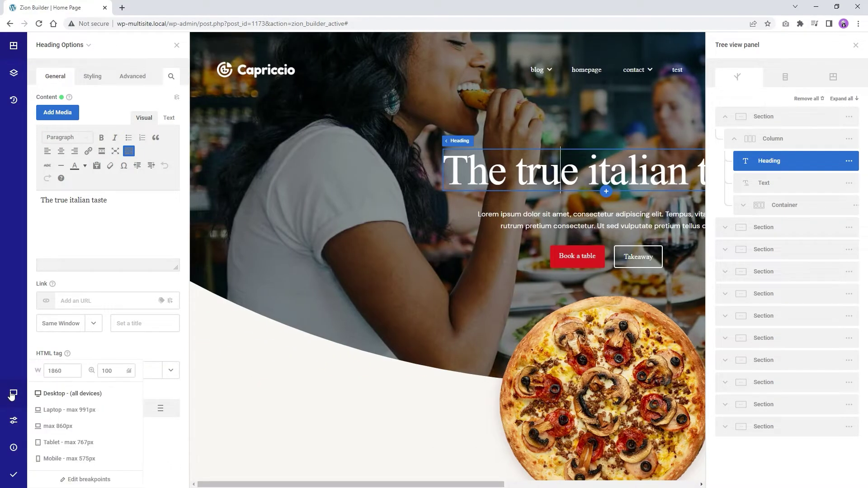
click(130, 371)
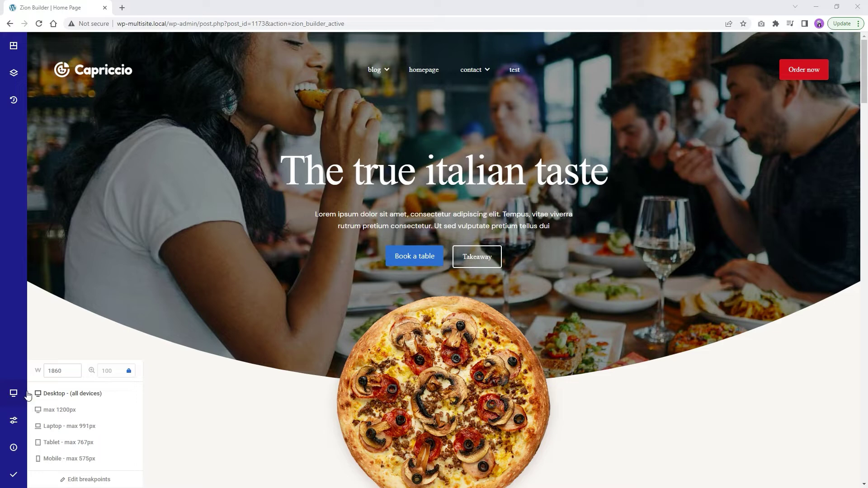
Set the preview width to 3440 px and select the Flavourful mozzarella image
click(71, 371)
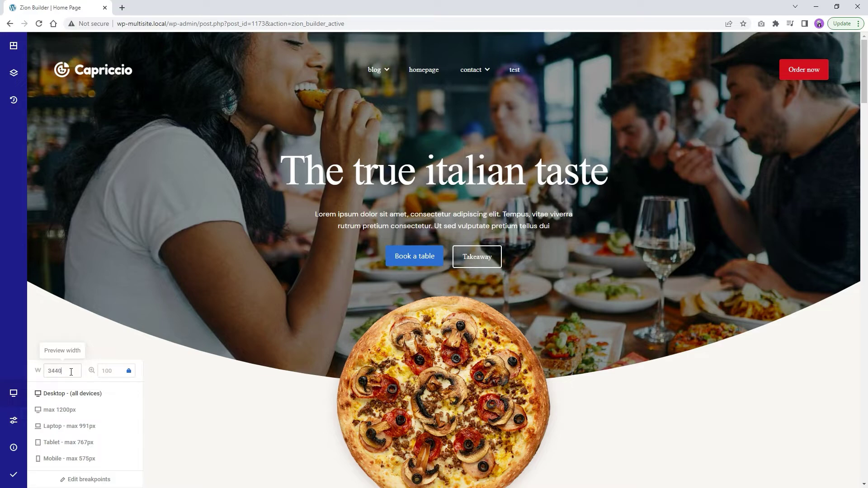
key(Return)
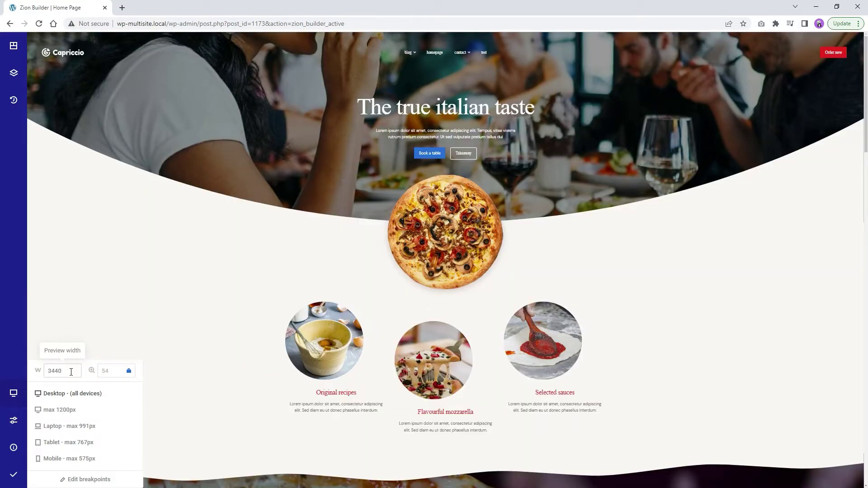
click(433, 354)
scroll(446, 322, down, 5)
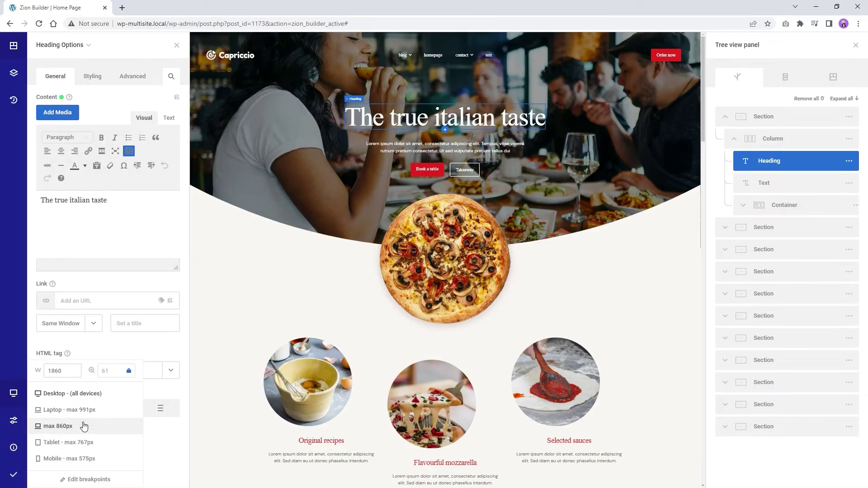
Replace the max 860px breakpoint with a new max 1200px breakpoint and preview at it
click(92, 481)
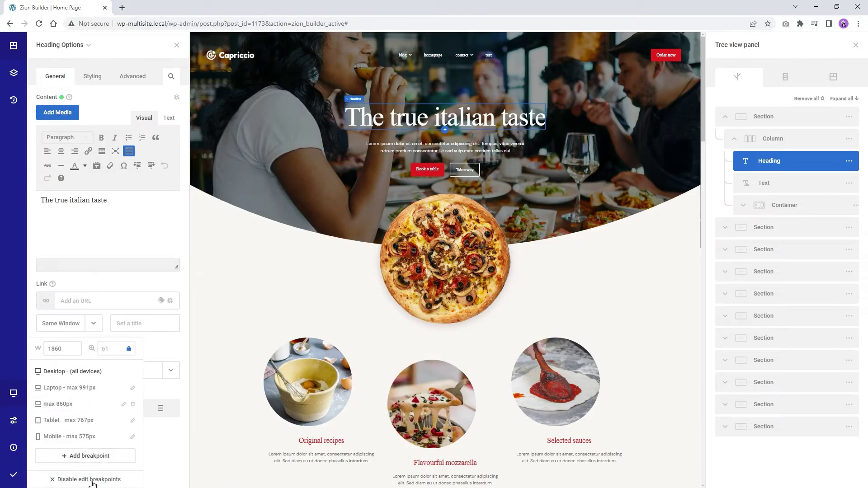
click(133, 404)
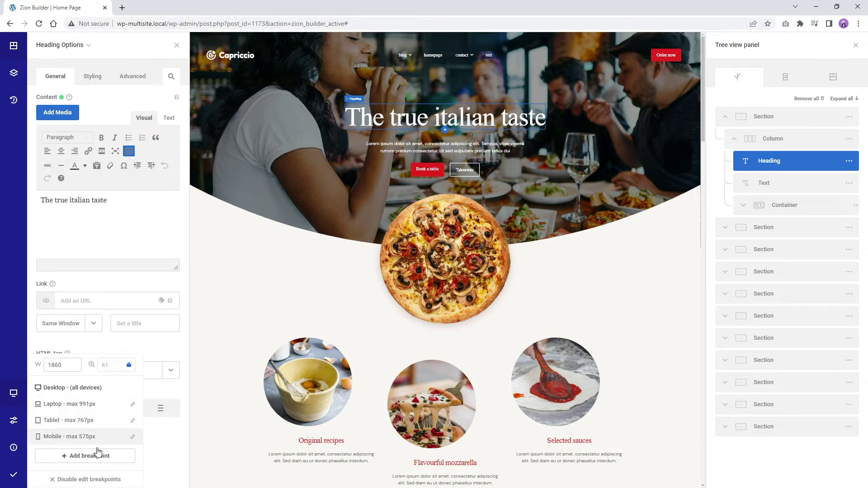
click(94, 457)
text(12)
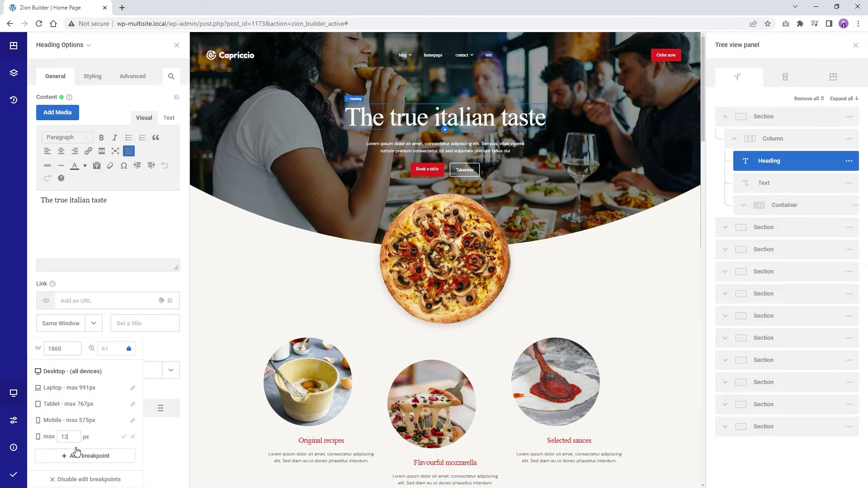
text(00)
key(ctrl+a)
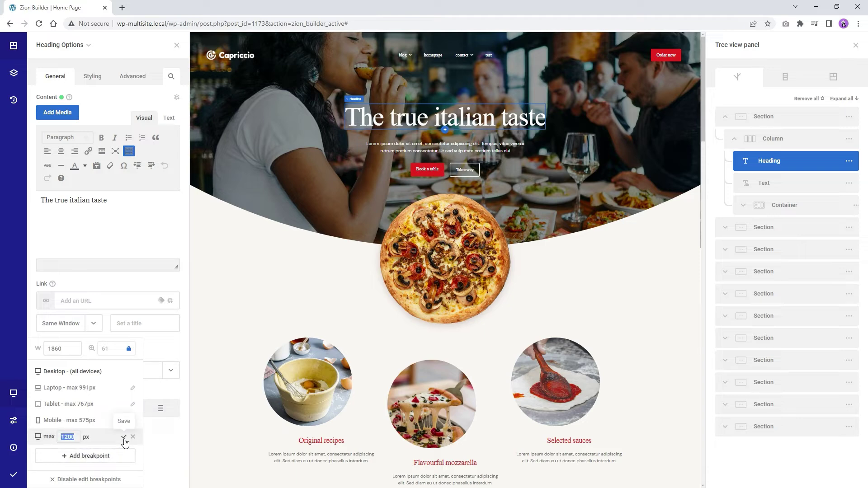
click(124, 436)
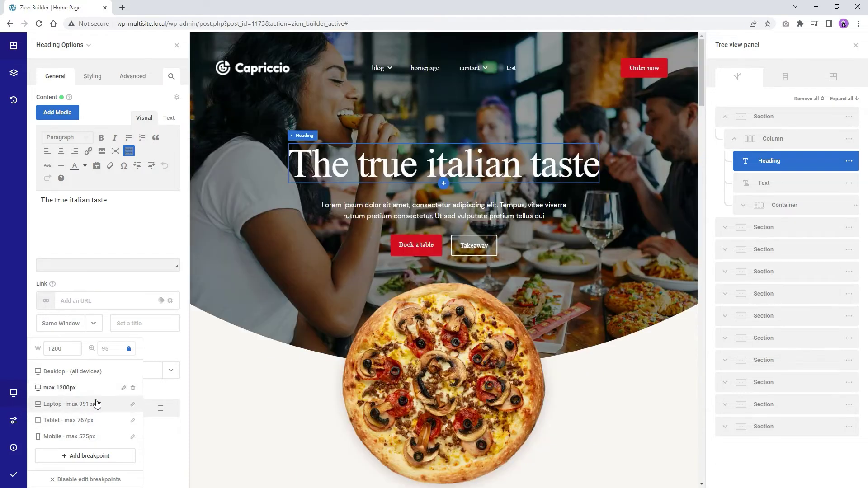
click(70, 388)
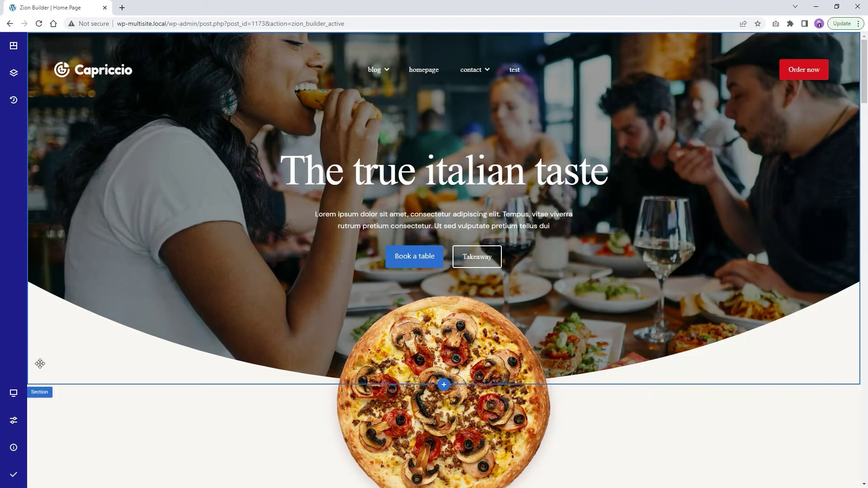
Open the Book a table button's options and tree, checking laptop width before returning to desktop
click(399, 253)
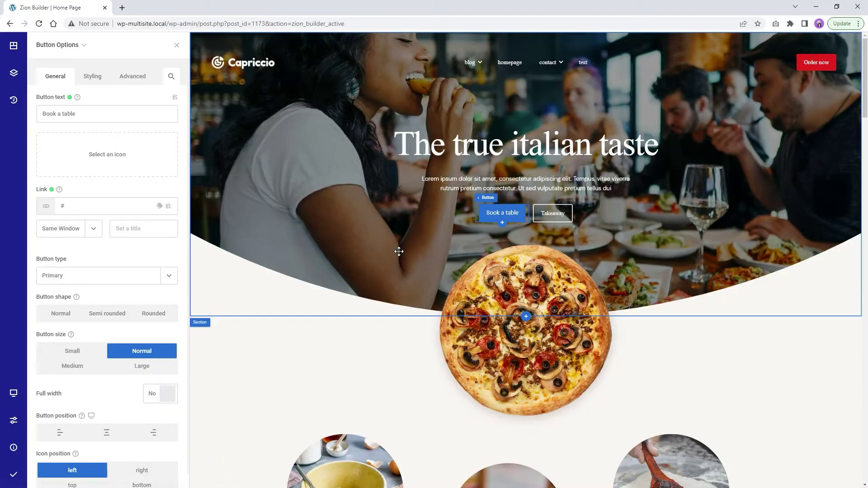
click(14, 73)
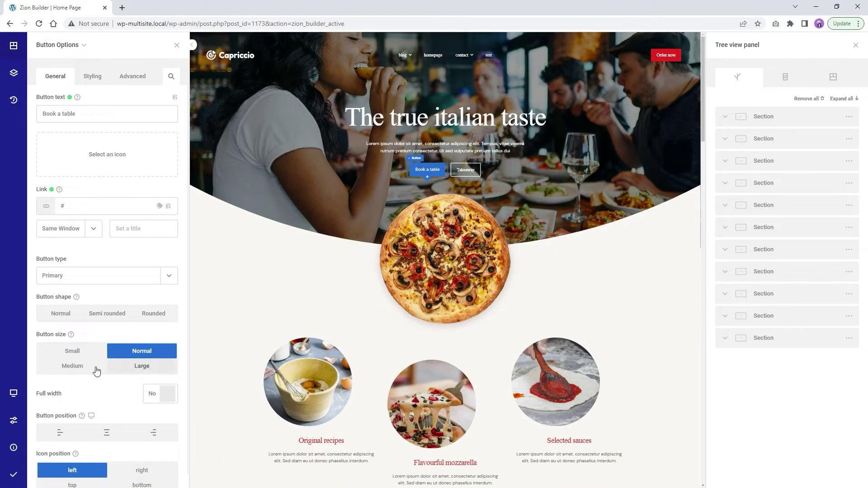
click(14, 393)
text(1200)
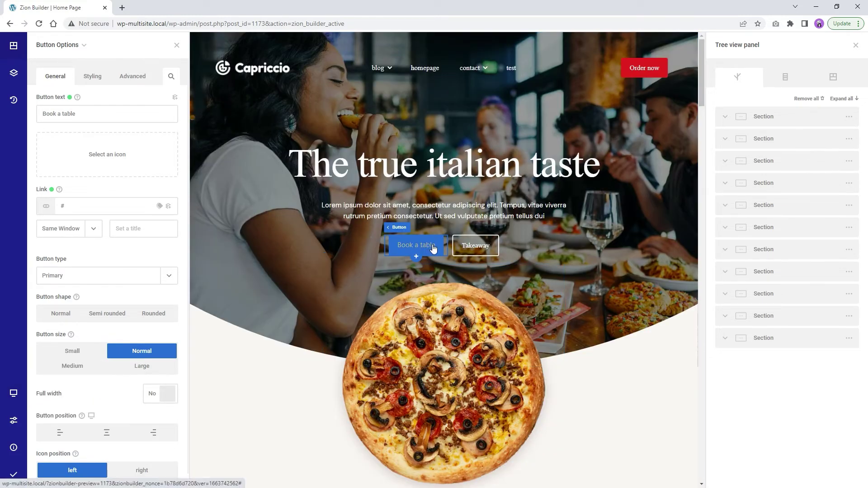
click(14, 393)
click(49, 427)
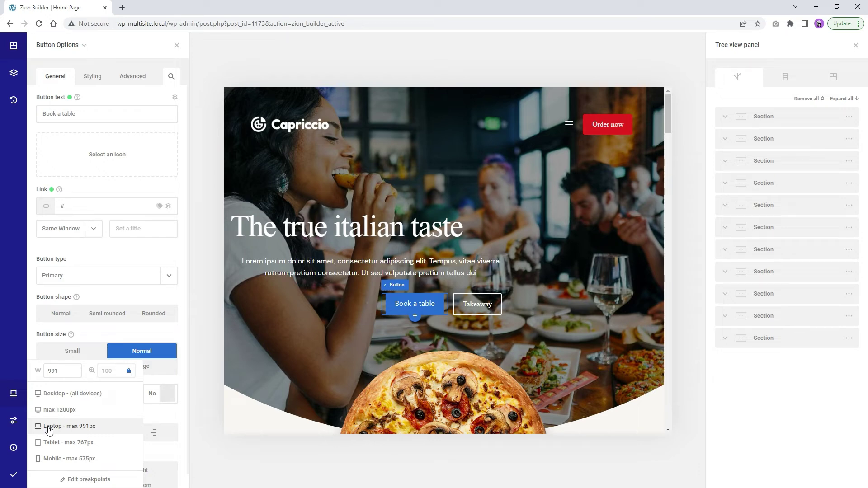
click(13, 393)
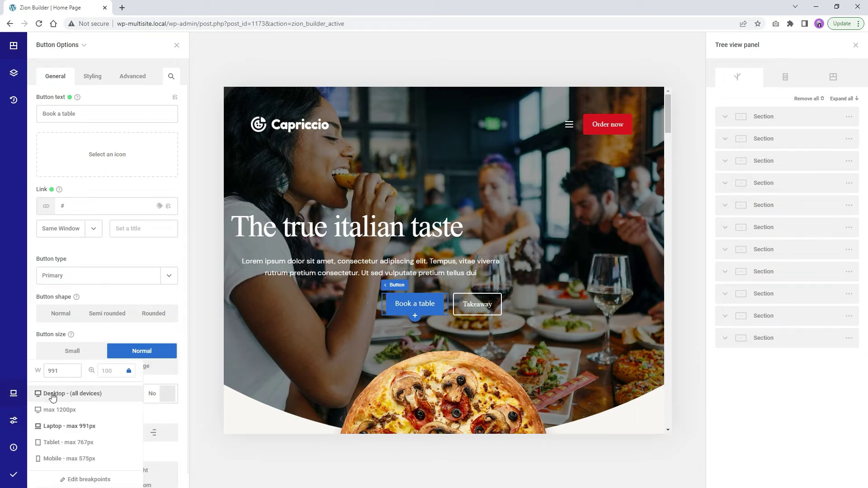
click(46, 393)
In the button's Wrapper > Display settings, try none and block, then leave display cleared
click(88, 77)
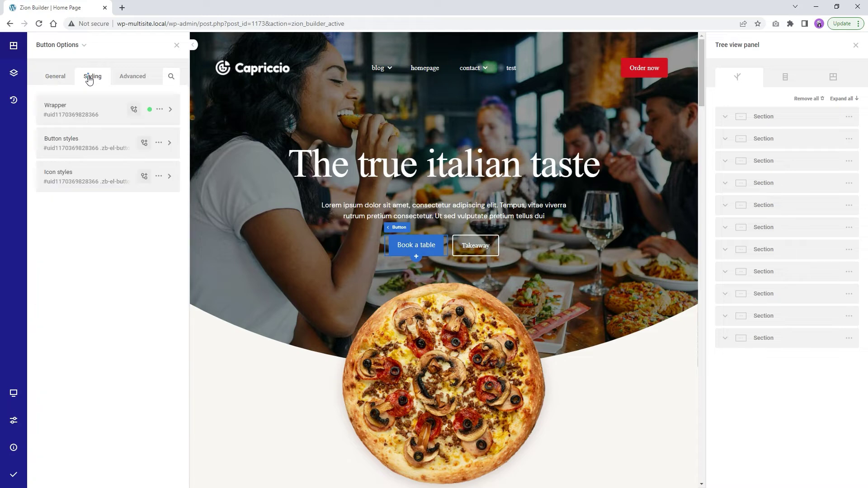
click(88, 112)
click(122, 259)
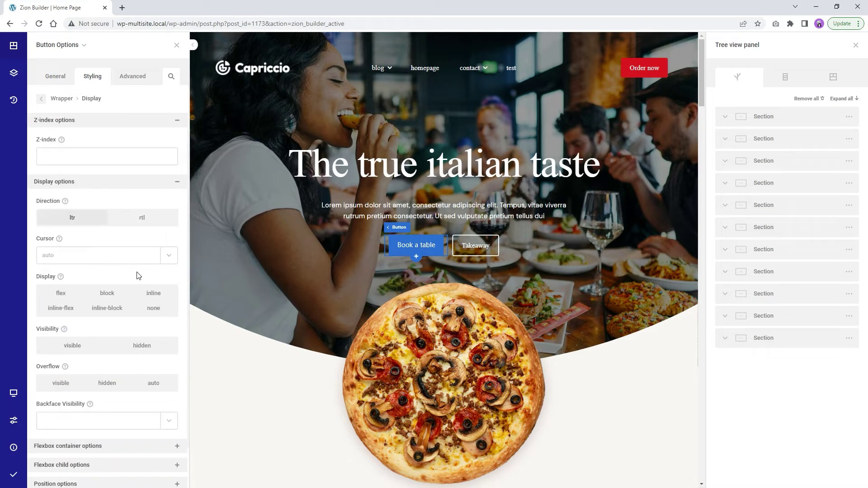
click(154, 309)
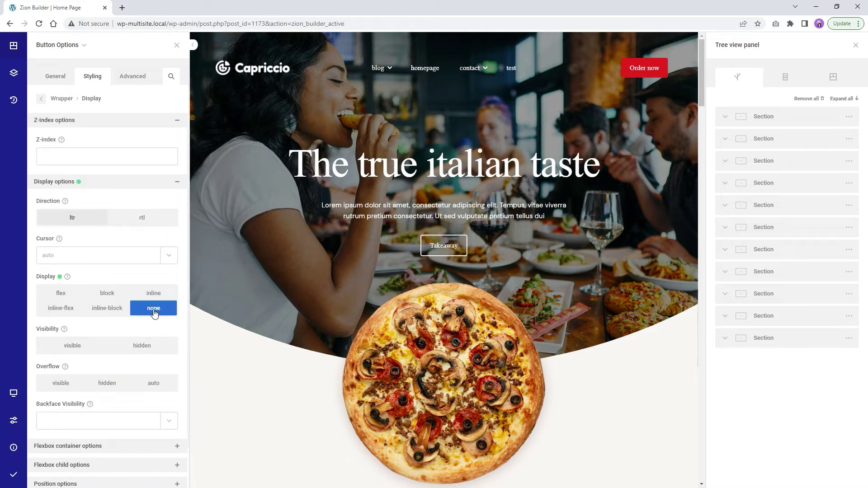
click(114, 295)
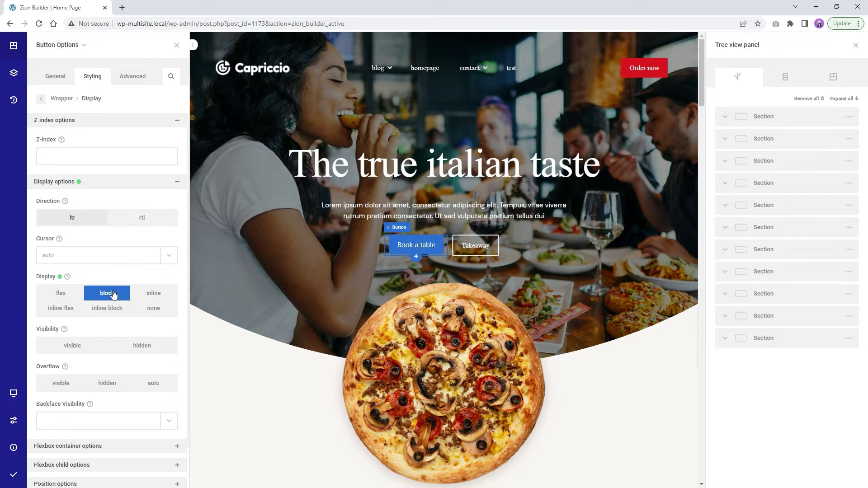
click(109, 298)
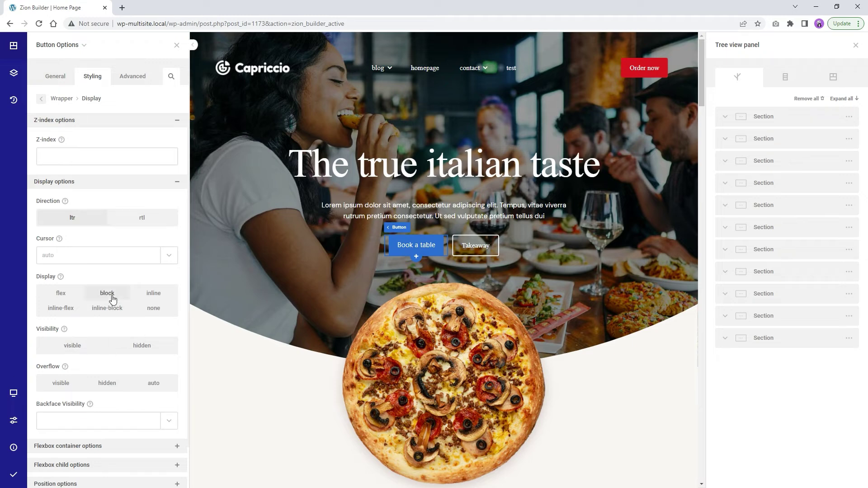
click(113, 299)
click(112, 298)
Set the Book a table button's display to none at the Laptop breakpoint
click(14, 395)
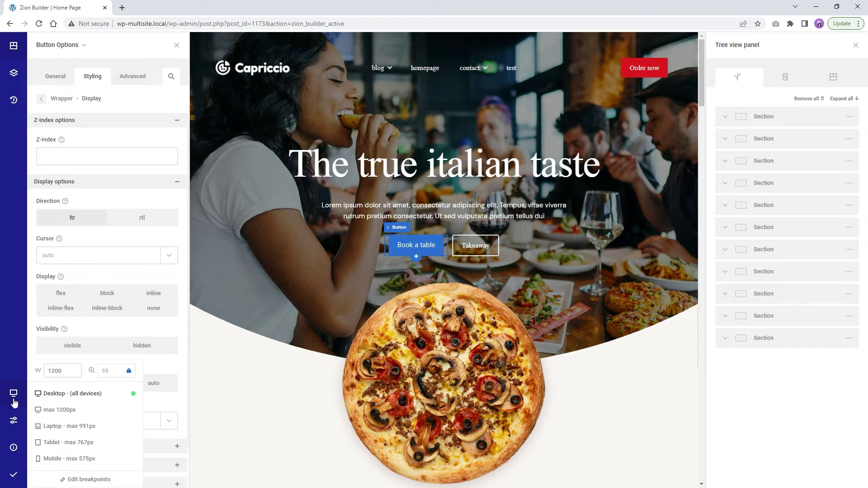
click(62, 427)
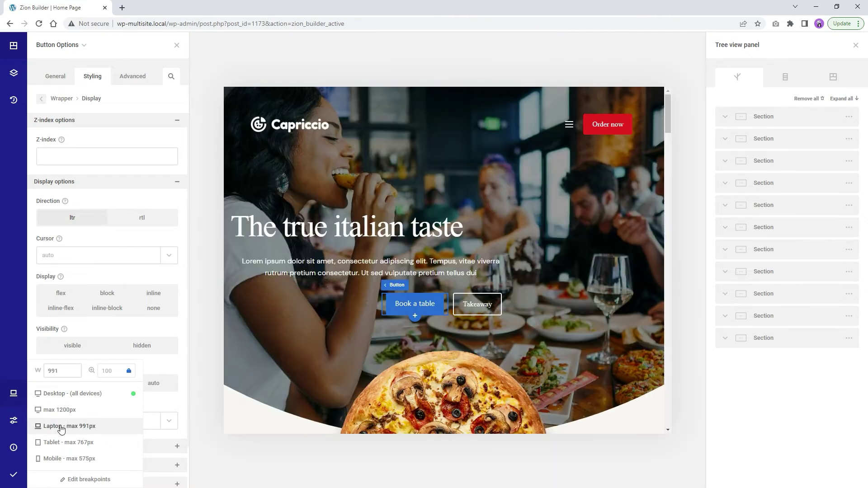
click(153, 309)
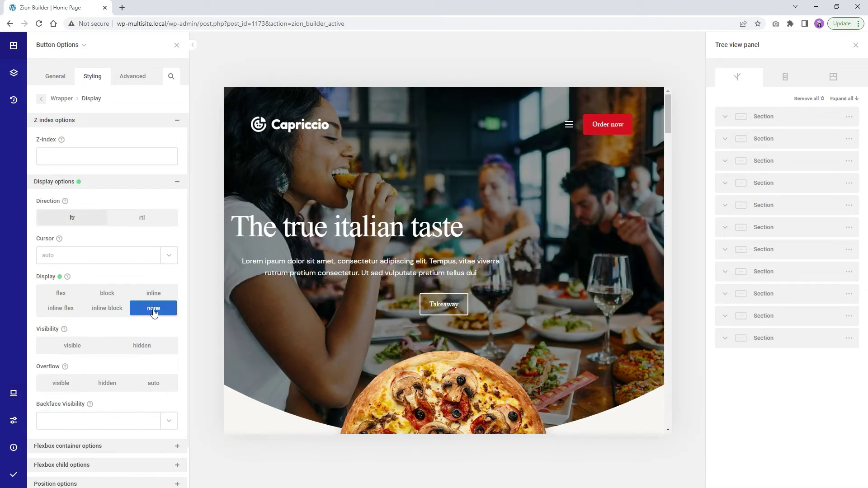
Compare Desktop, Laptop, Tablet and Mobile previews, ending at Laptop width
mouse_move(13, 393)
click(62, 394)
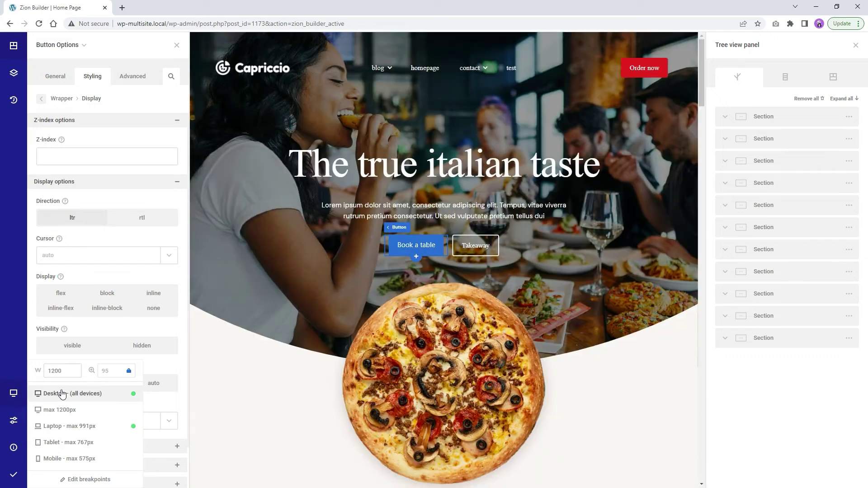
click(73, 430)
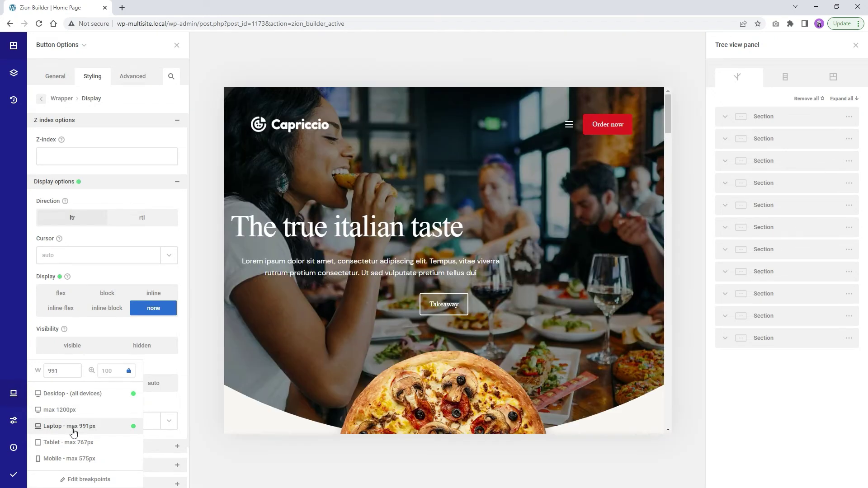
click(68, 442)
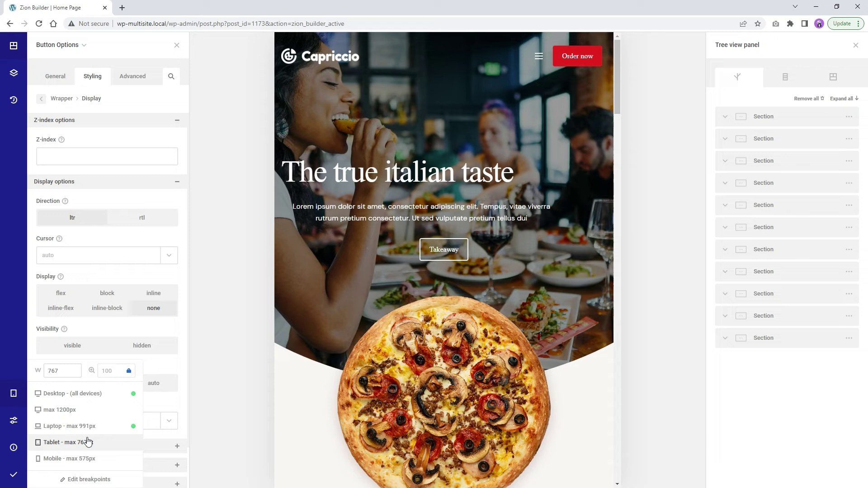
click(62, 460)
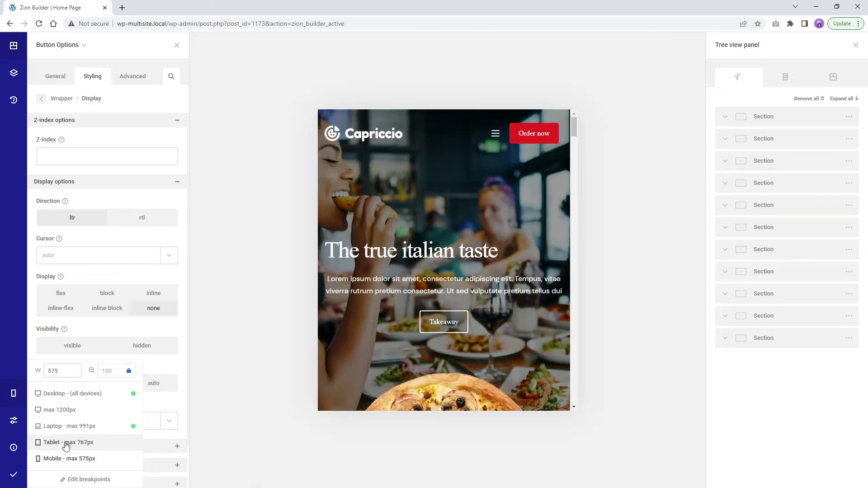
click(67, 443)
click(64, 428)
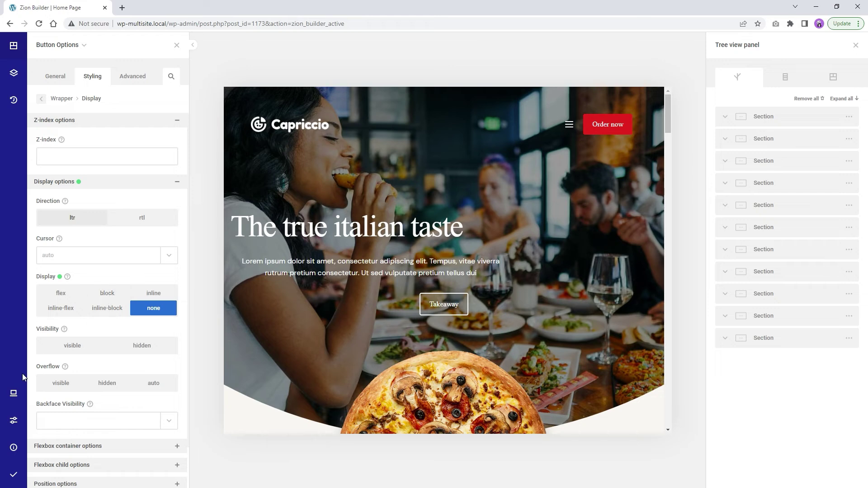
Set the button's display to block at Tablet, then compare Mobile, Laptop, Desktop and Tablet previews
mouse_move(13, 395)
click(67, 443)
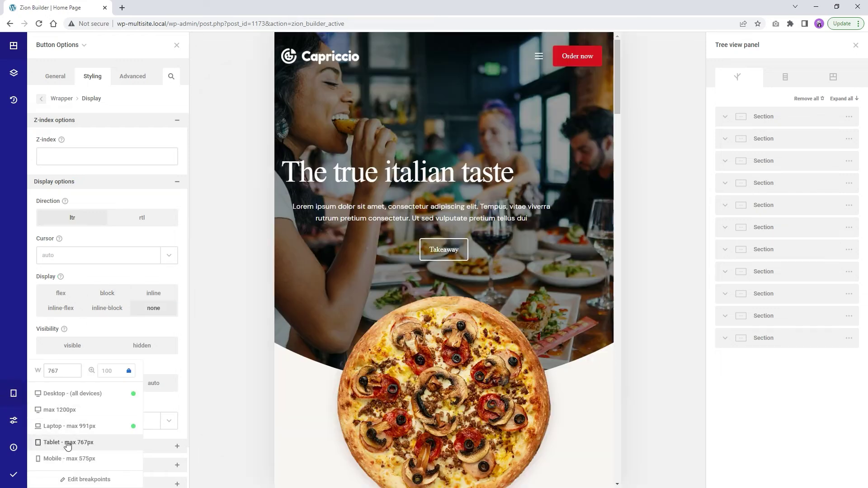
click(112, 298)
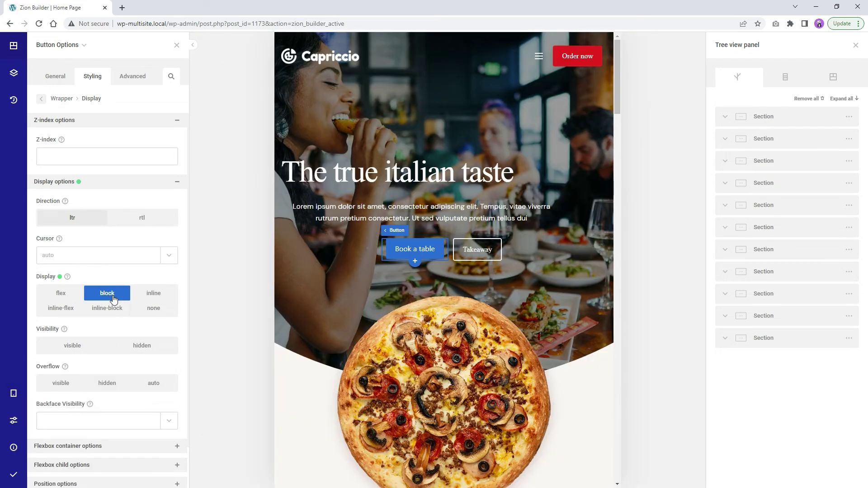
mouse_move(13, 398)
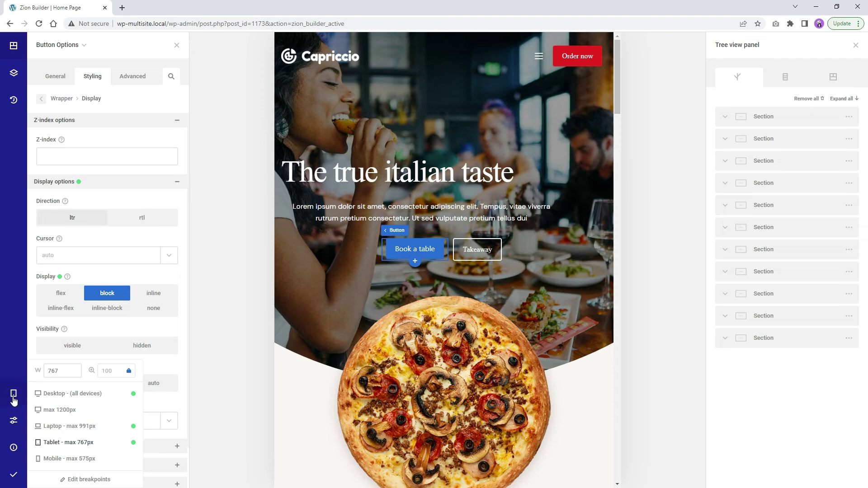
click(62, 459)
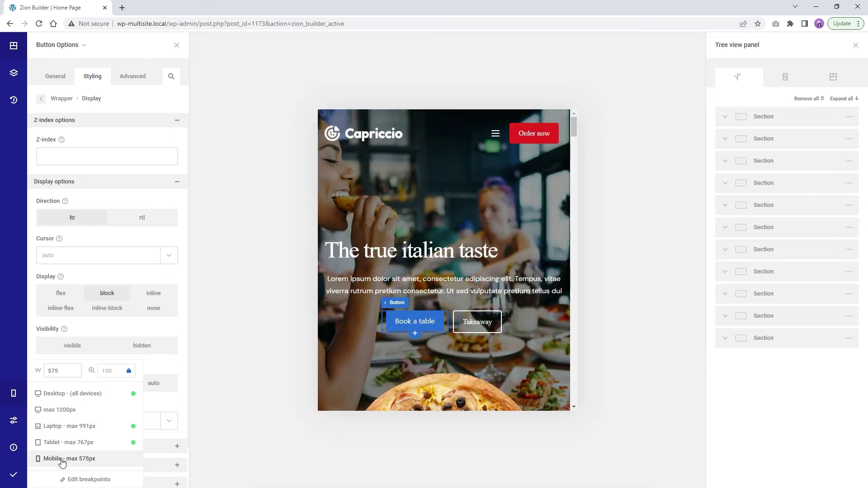
click(61, 428)
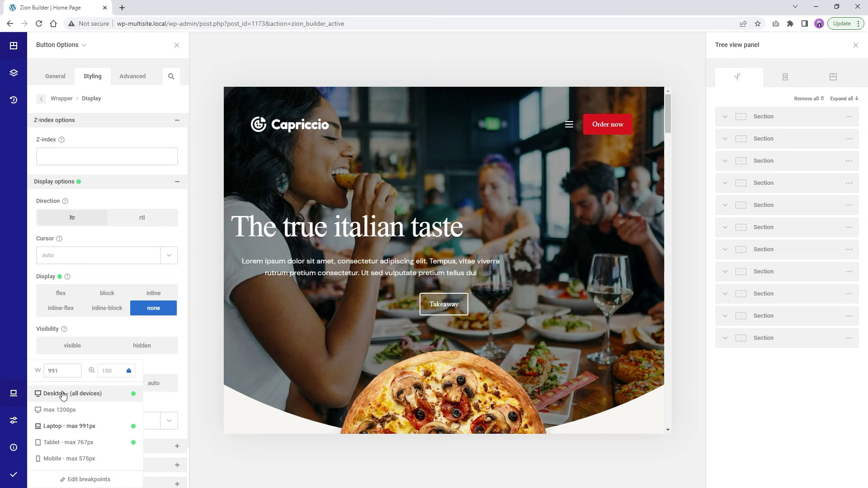
click(62, 396)
click(63, 428)
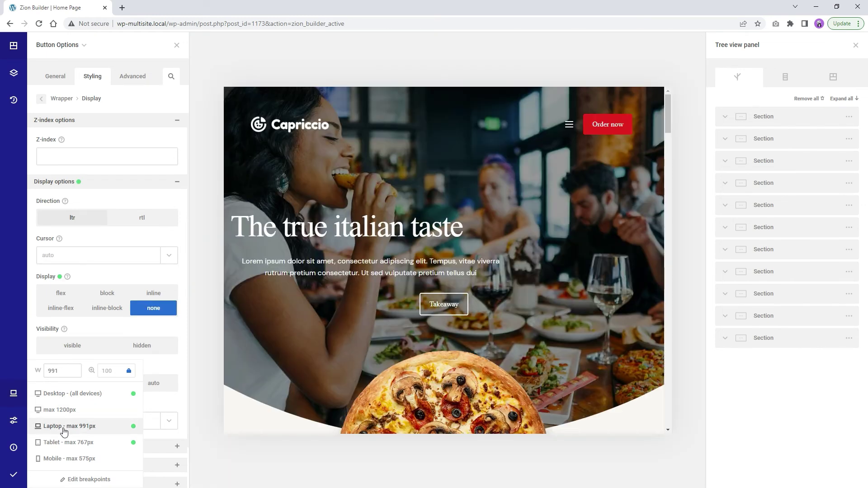
click(63, 442)
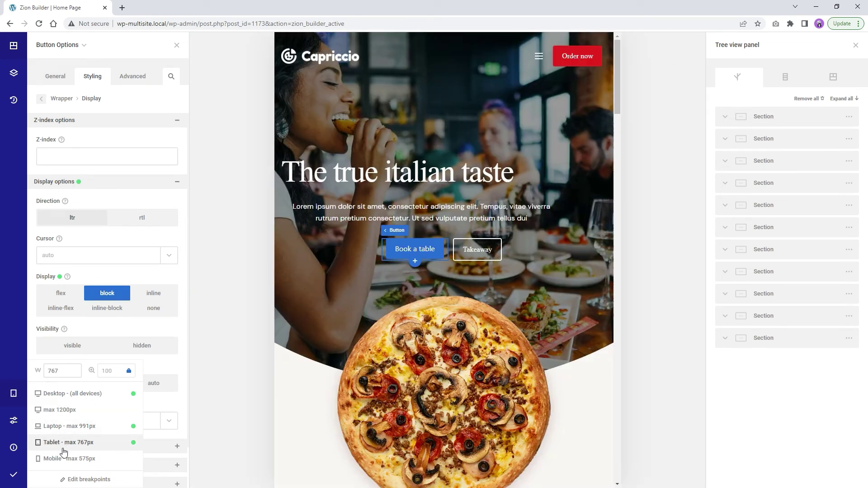
Hide the button at Mobile width and confirm Tablet shows it while Laptop hides it
click(64, 459)
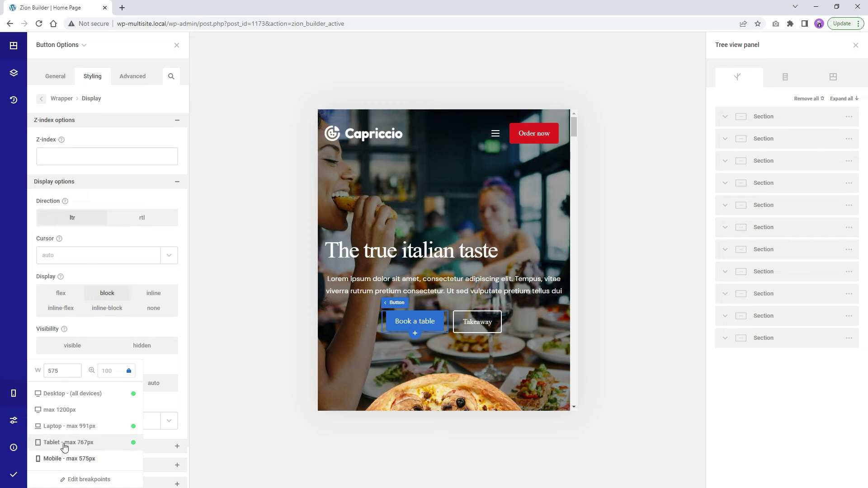
click(157, 312)
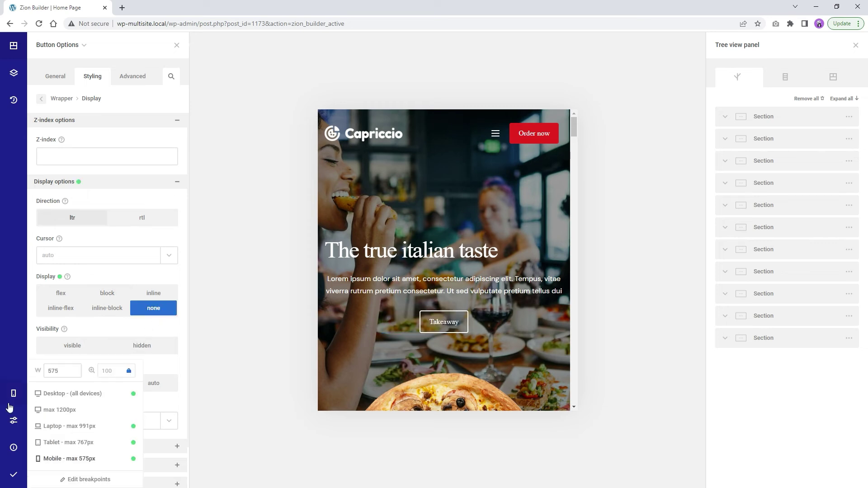
mouse_move(14, 393)
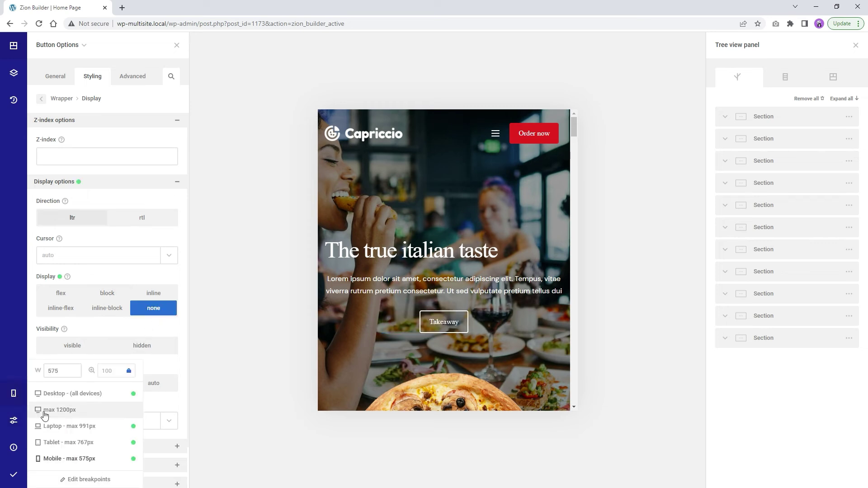
click(63, 445)
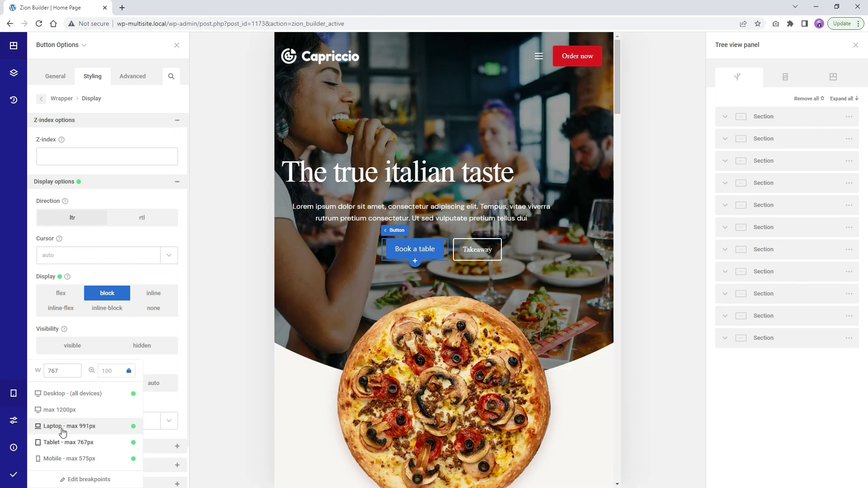
click(63, 431)
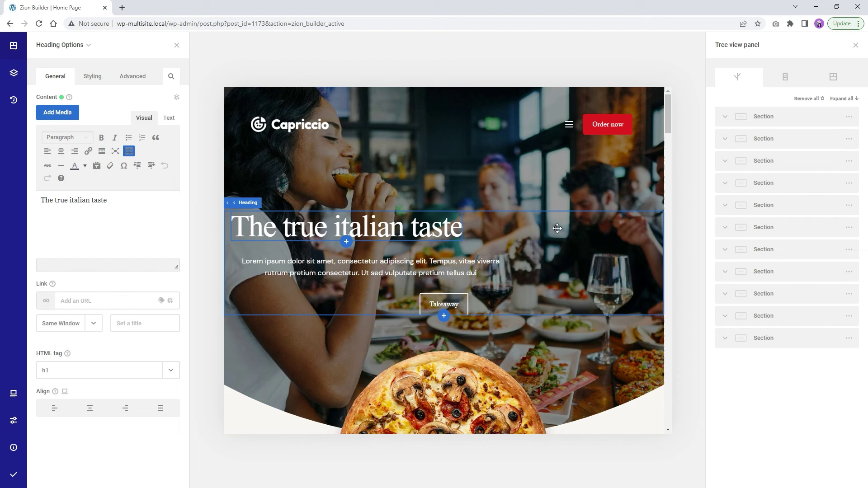
Center the hero column's inner content horizontally at Laptop width, then return to the Desktop preview
click(557, 228)
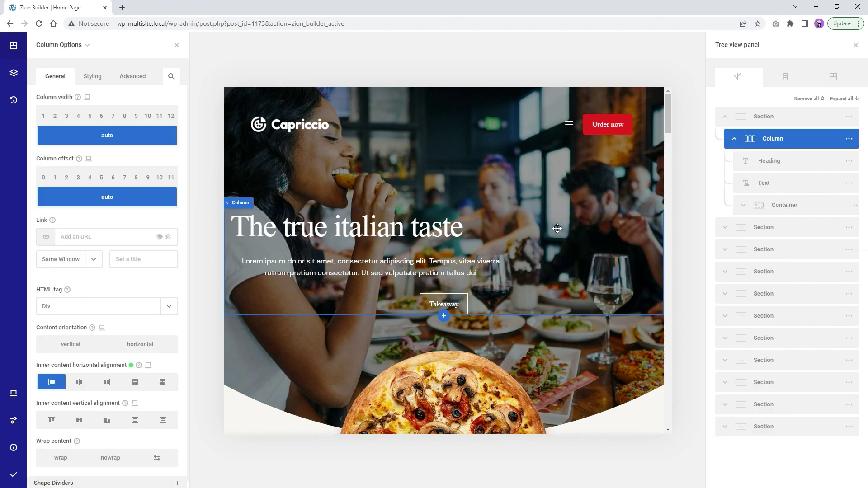
click(79, 383)
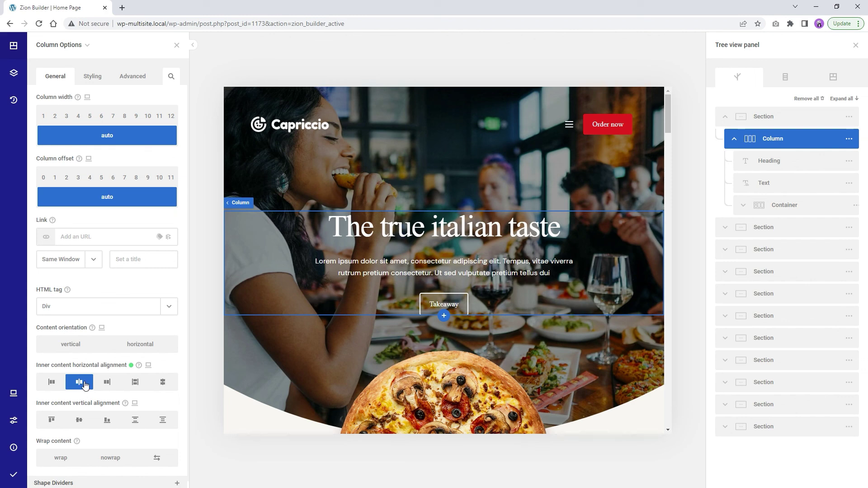
click(14, 399)
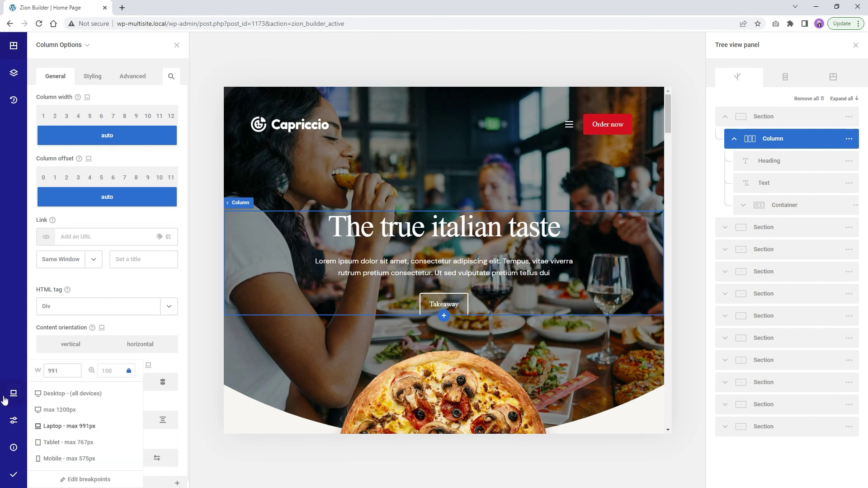
click(57, 395)
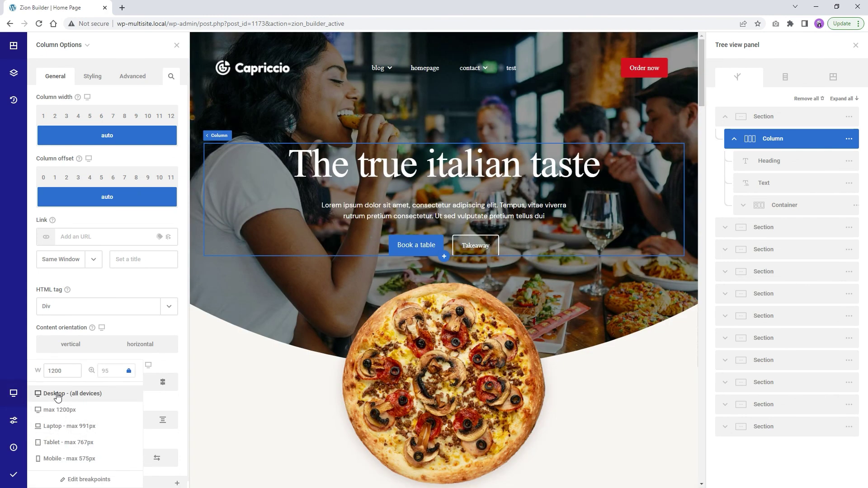